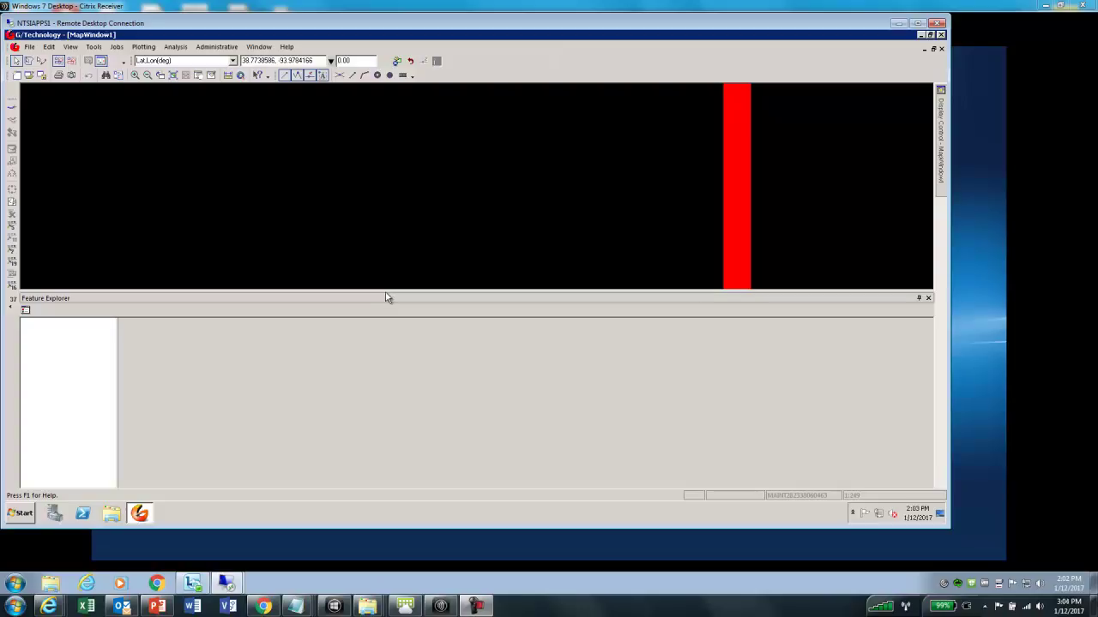
Drag the Feature Explorer divider down to give the map window more height.
left_click_drag(386, 297, 388, 332)
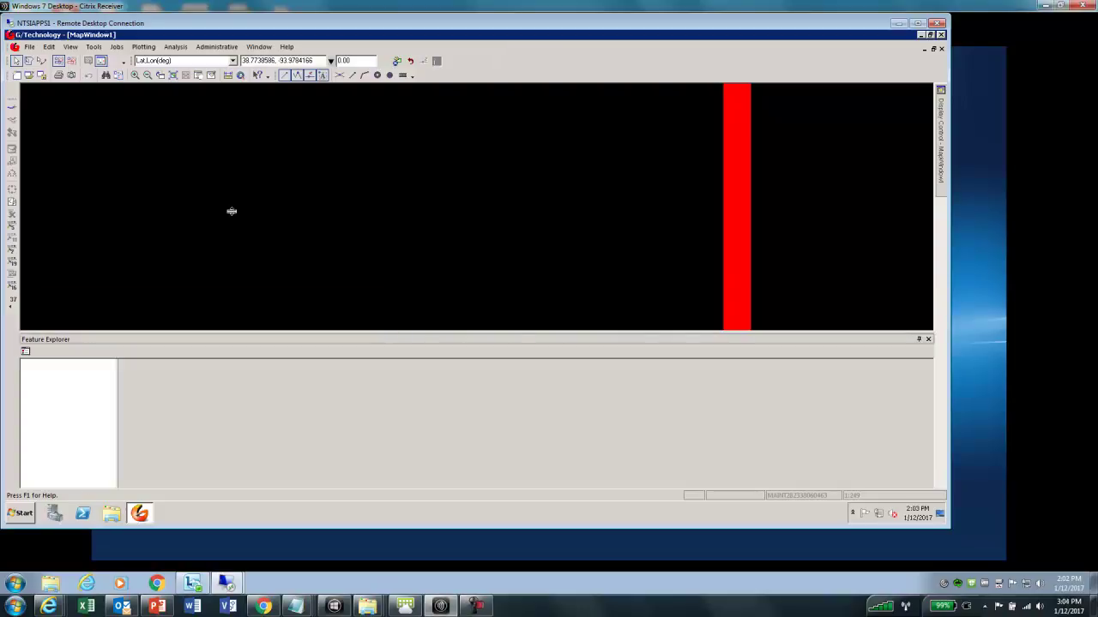
Open the SBS PlayBack Administrator and select the sample_21_poles job.
left_click(94, 46)
left_click(254, 142)
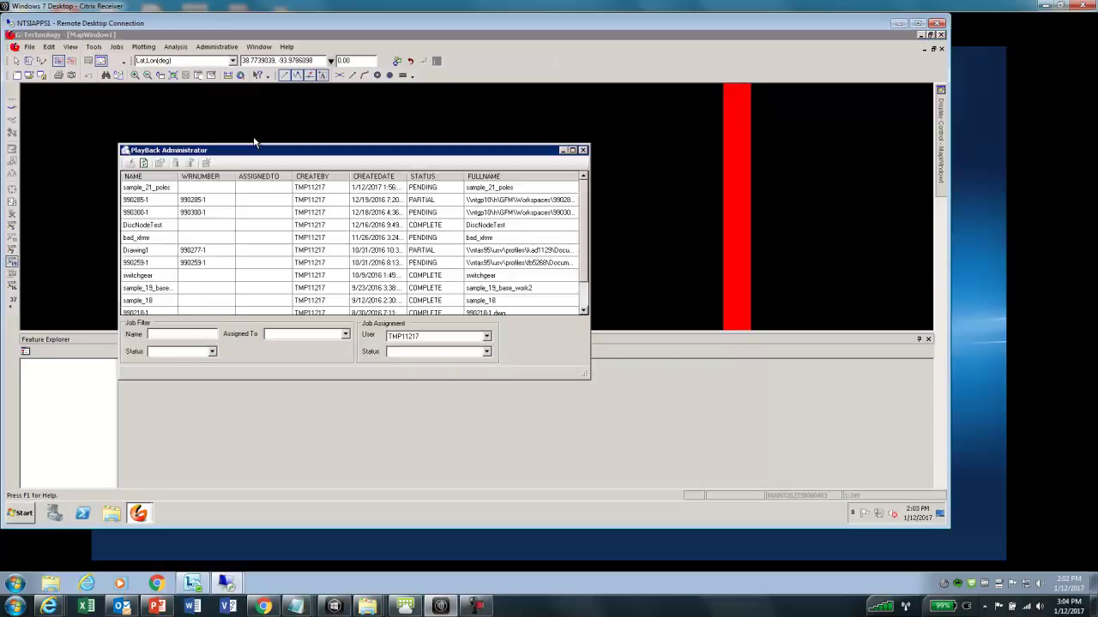
scroll(586, 277, "down", 1)
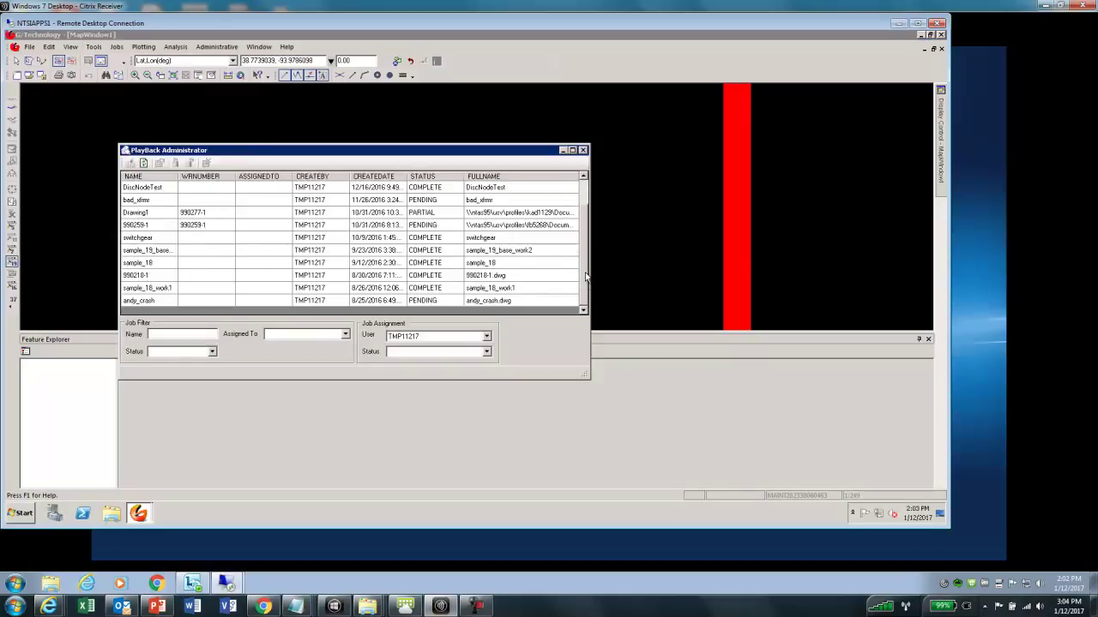
scroll(588, 257, "up", 1)
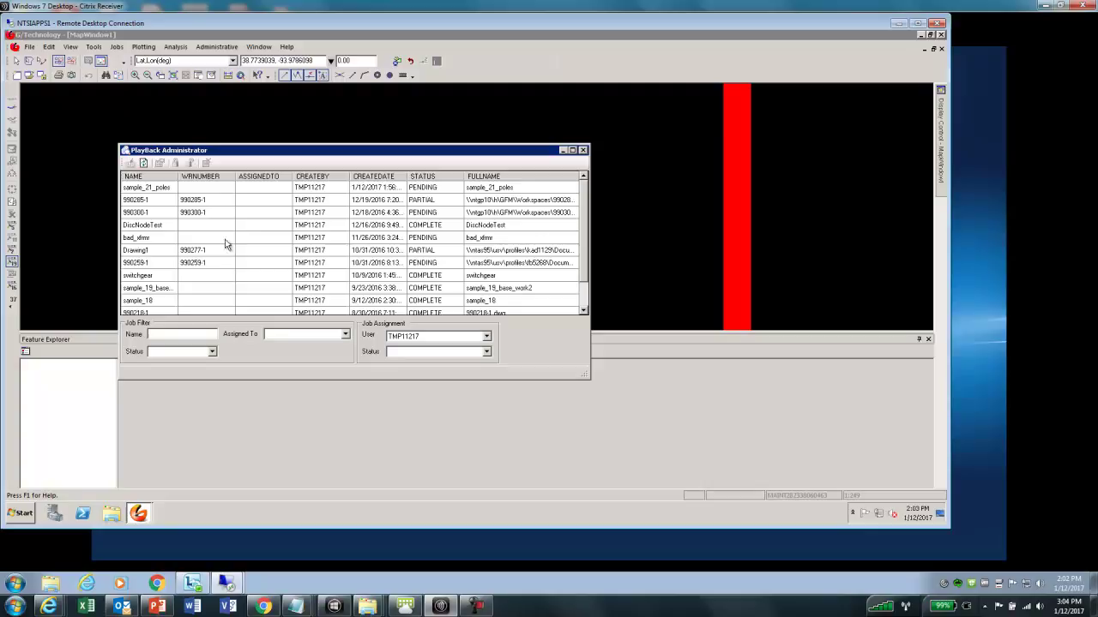
left_click(146, 189)
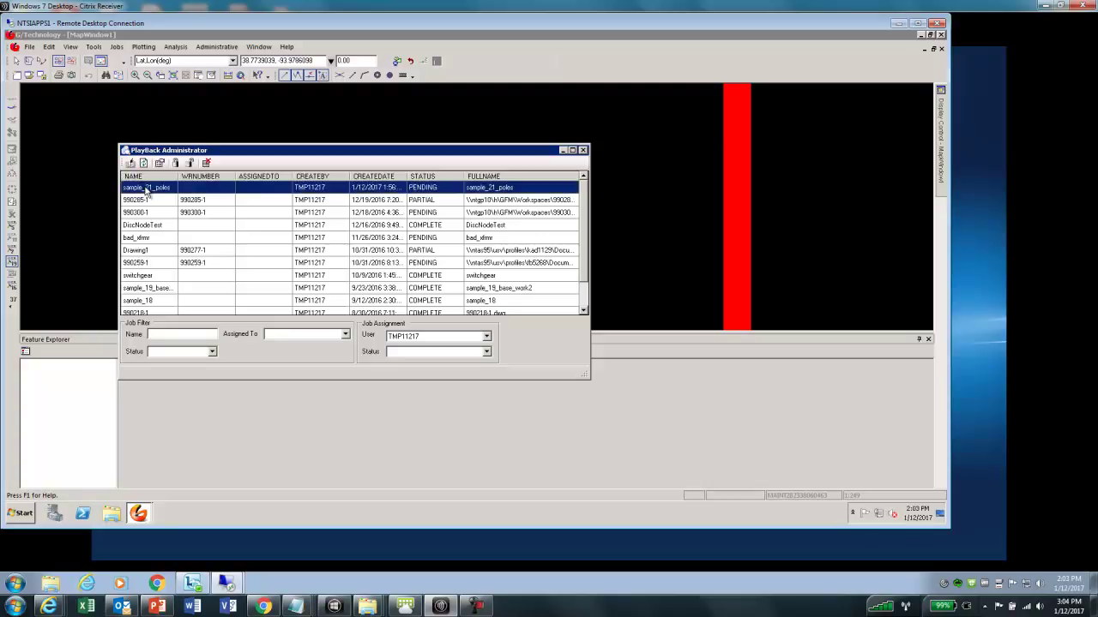
Move the job list aside, locate sample_21_poles on the map and assign it to yourself.
left_click_drag(266, 156, 634, 222)
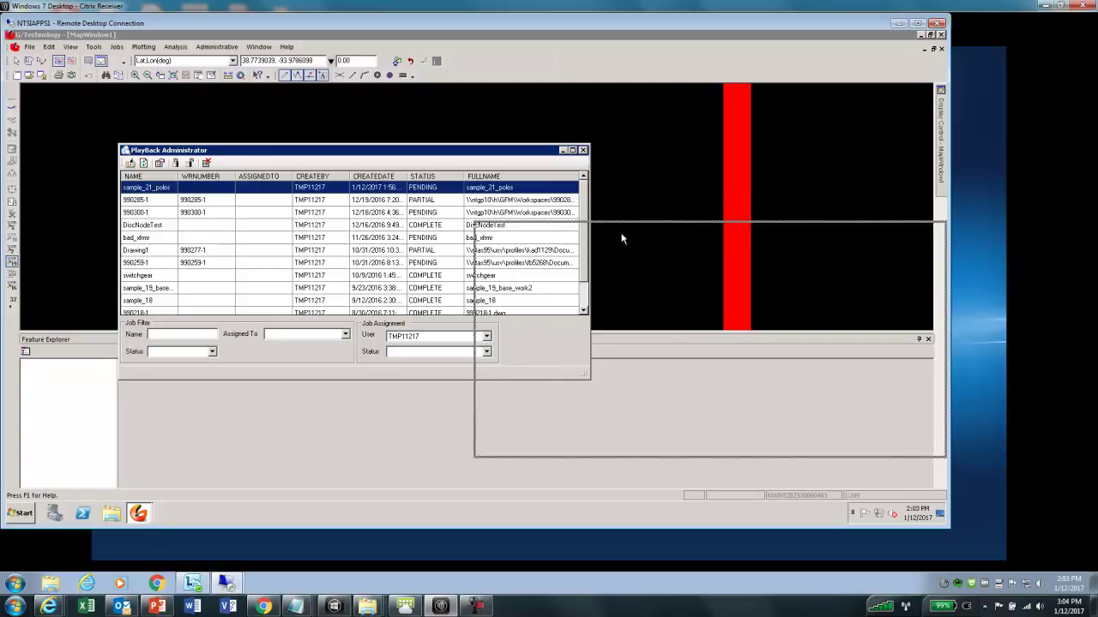
left_click_drag(635, 225, 592, 248)
left_click(456, 255)
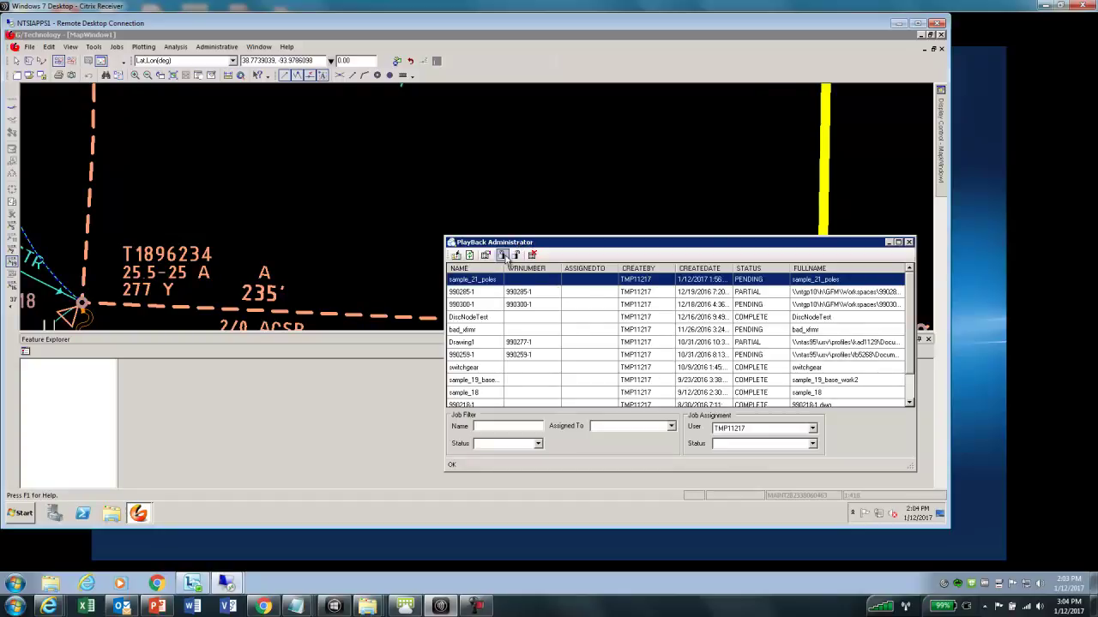
left_click(501, 255)
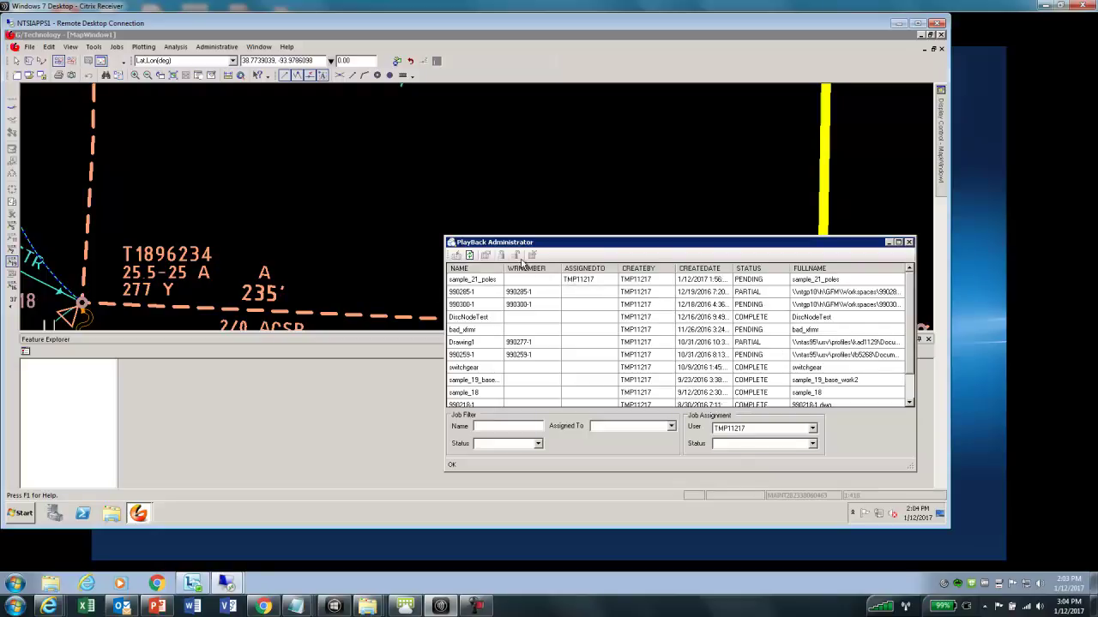
left_click(480, 295)
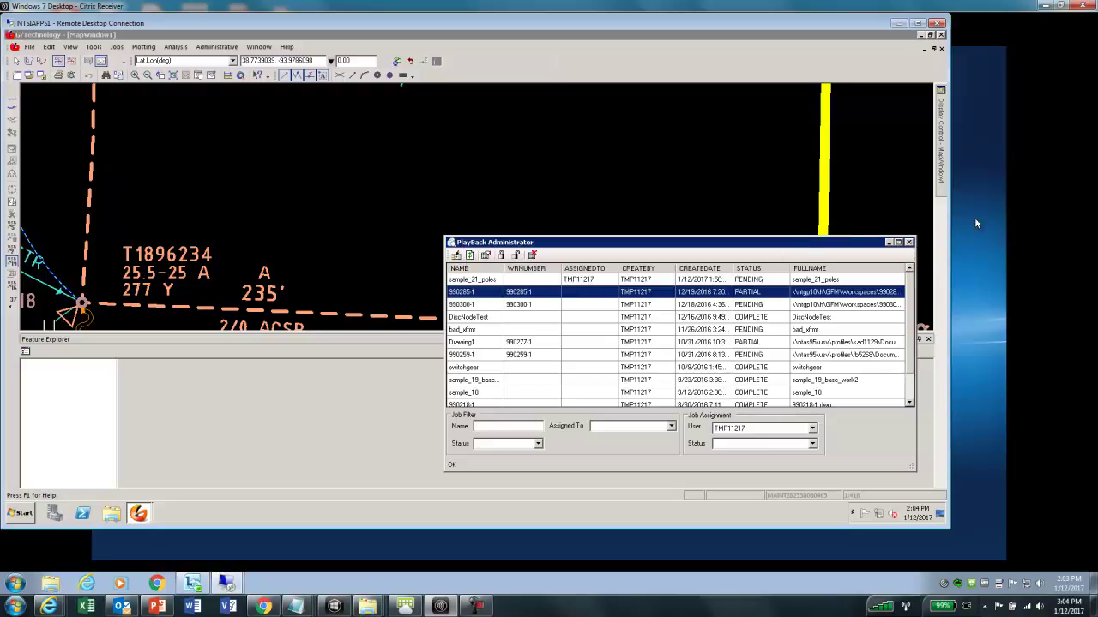
Close the Administrator and open the SBS PlayBack Manager with sample_21_poles selected.
left_click(909, 242)
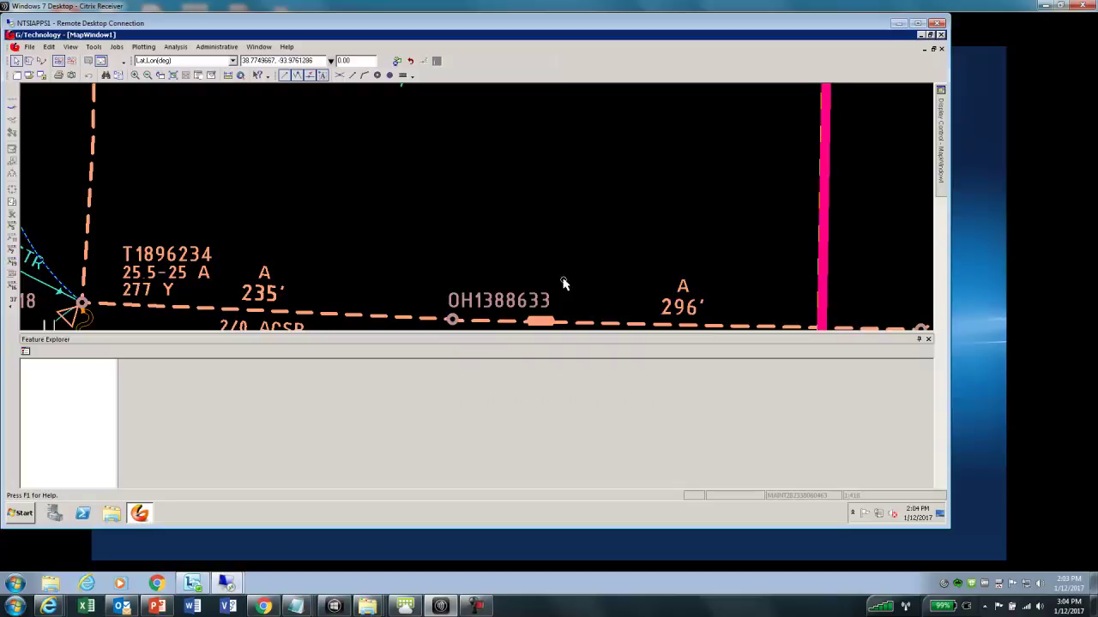
left_click(96, 48)
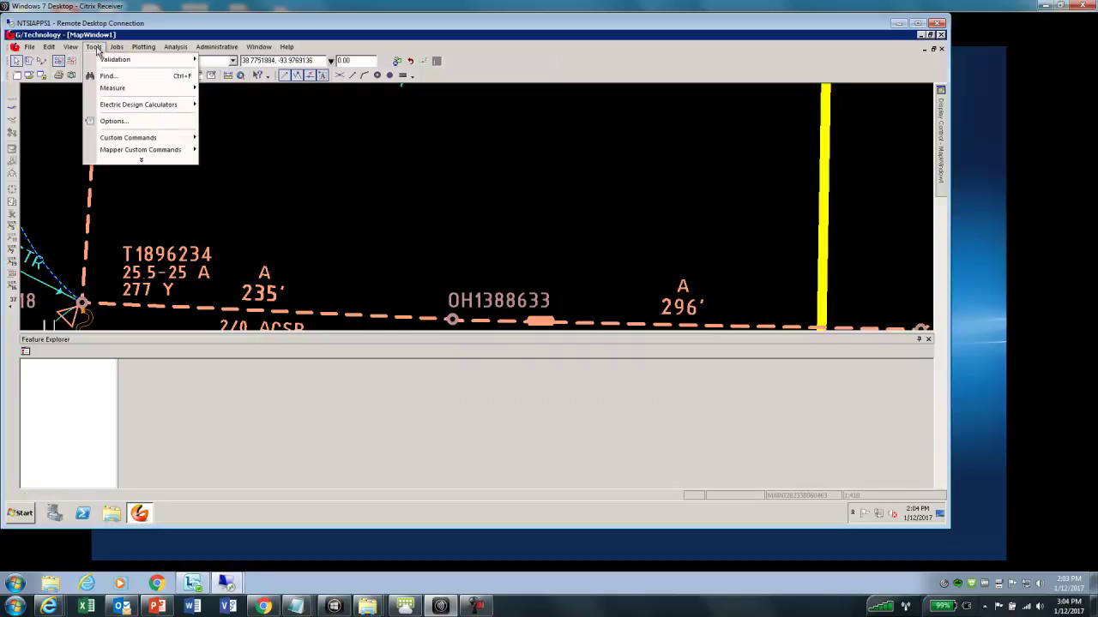
mouse_move(128, 137)
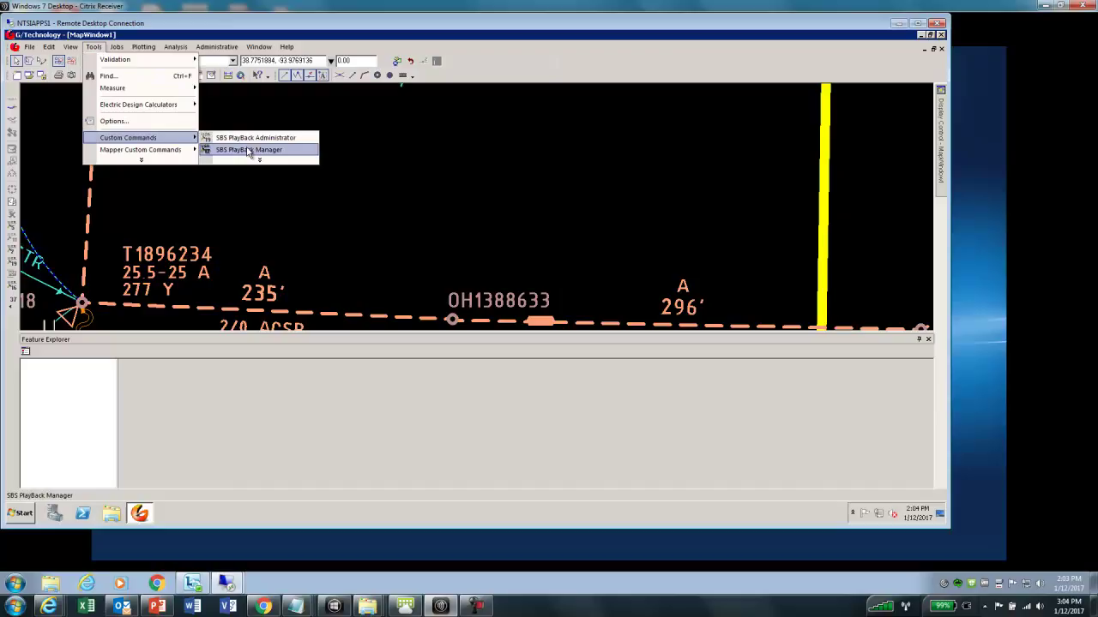
left_click(248, 150)
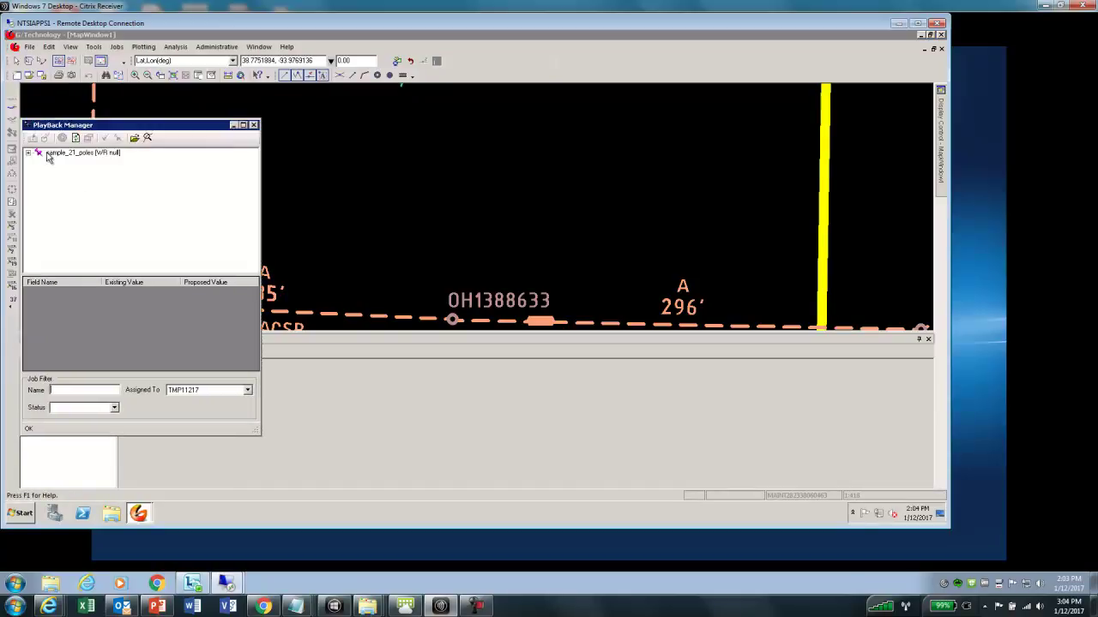
left_click(47, 153)
Expand all sample_21_poles edit groups and select Modify Single Pole to view its proposed values.
left_click(29, 152)
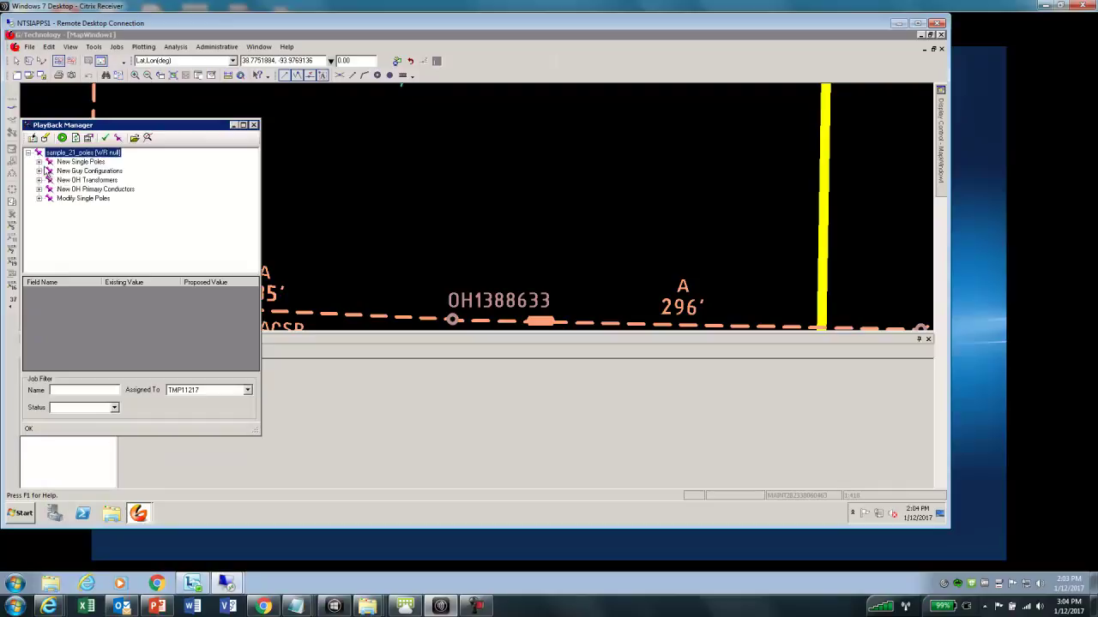
left_click(39, 162)
left_click(39, 181)
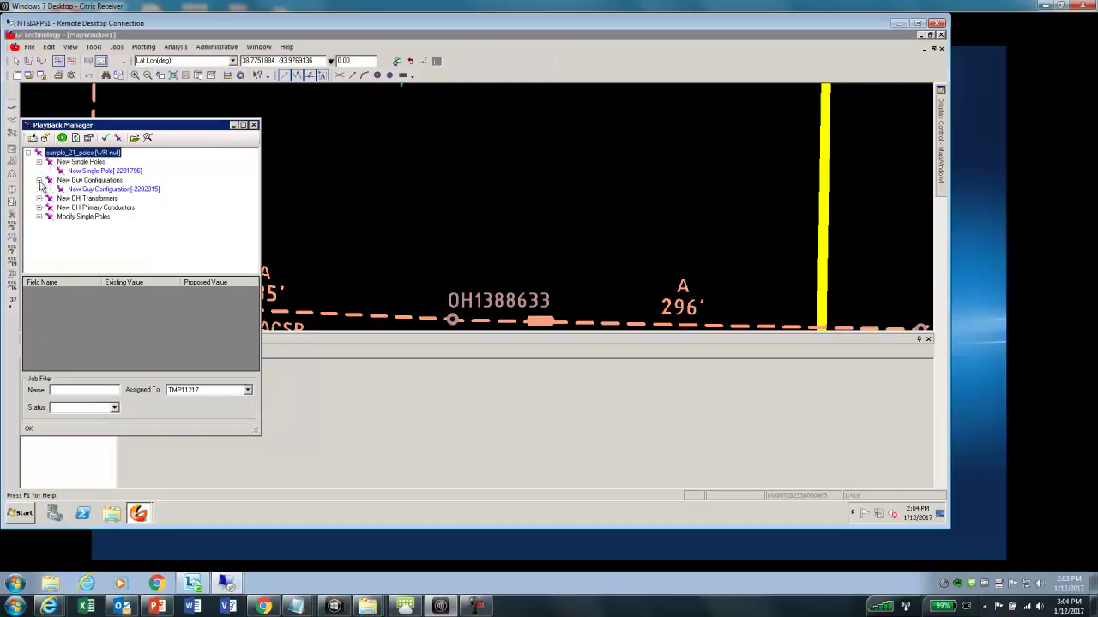
left_click(38, 198)
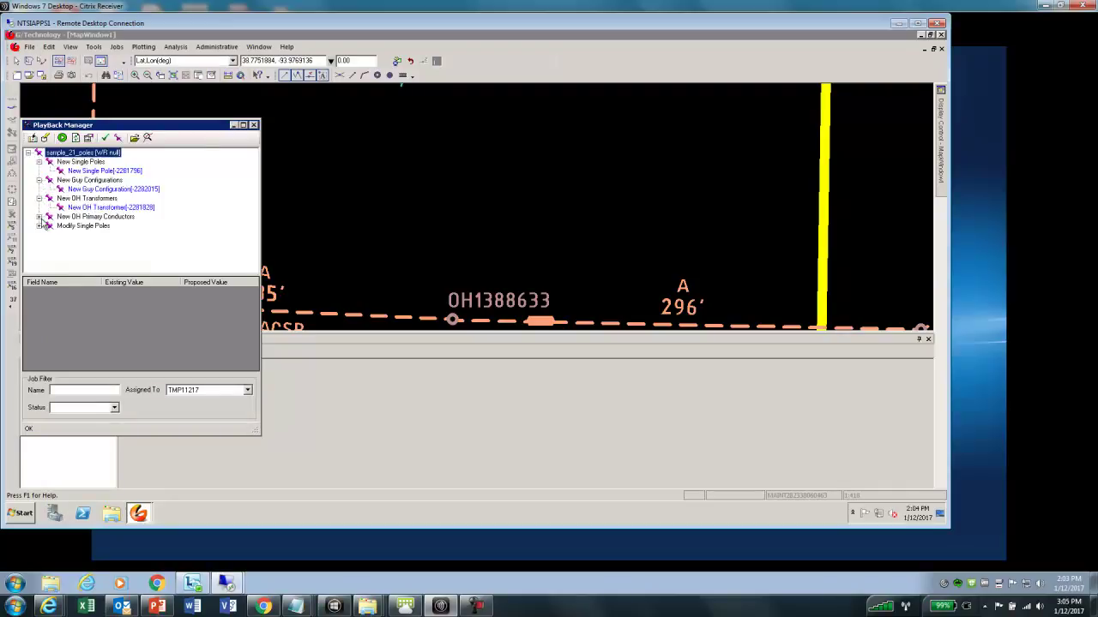
left_click(38, 216)
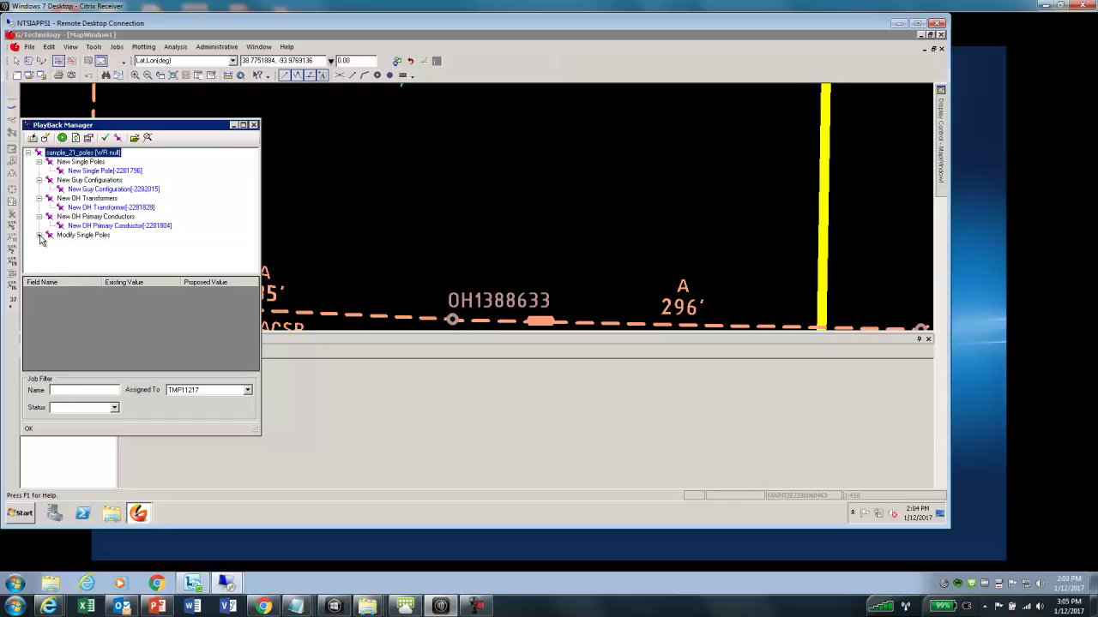
left_click(38, 236)
left_click(89, 246)
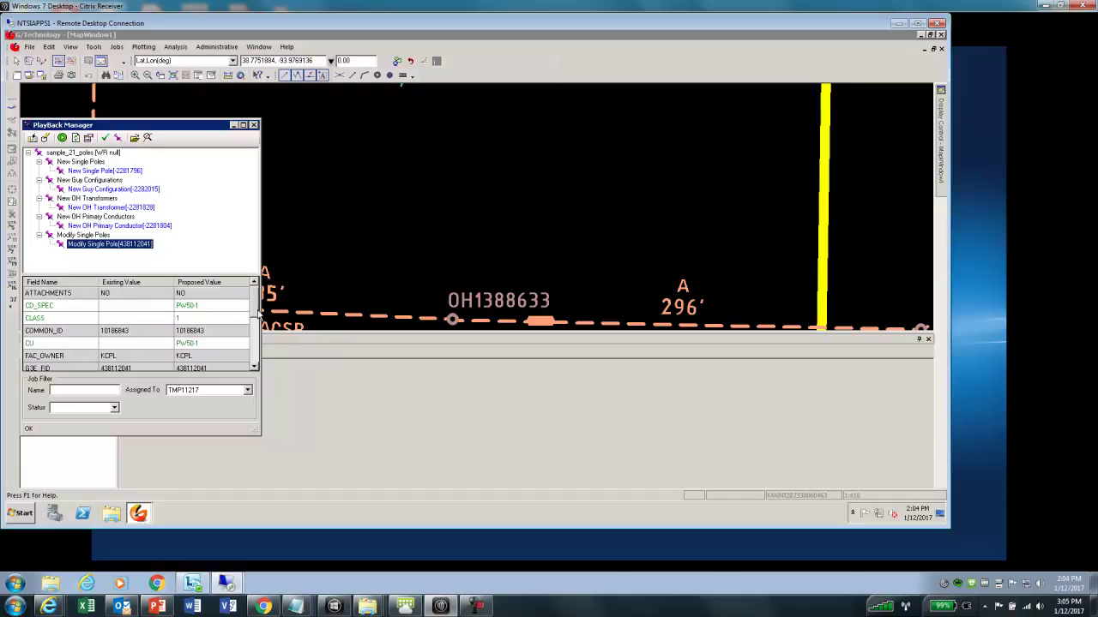
Run the Modify Single Pole playback, accepting the job-mismatch warning.
left_click_drag(256, 308, 262, 358)
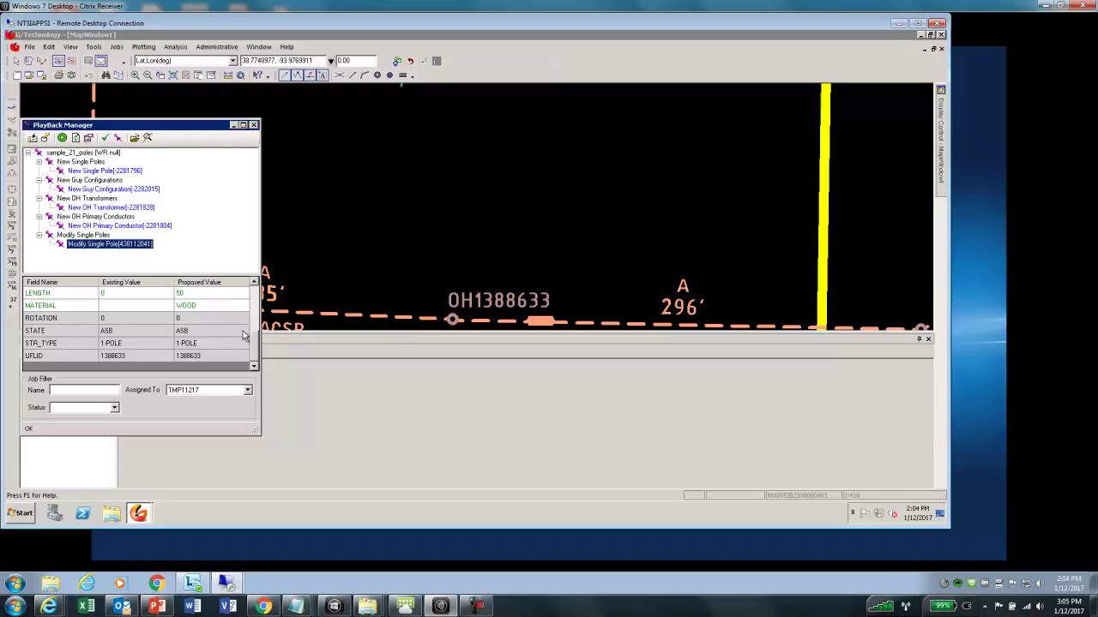
mouse_move(256, 347)
left_mouse_down()
mouse_move(254, 306)
mouse_move(131, 261)
left_mouse_up()
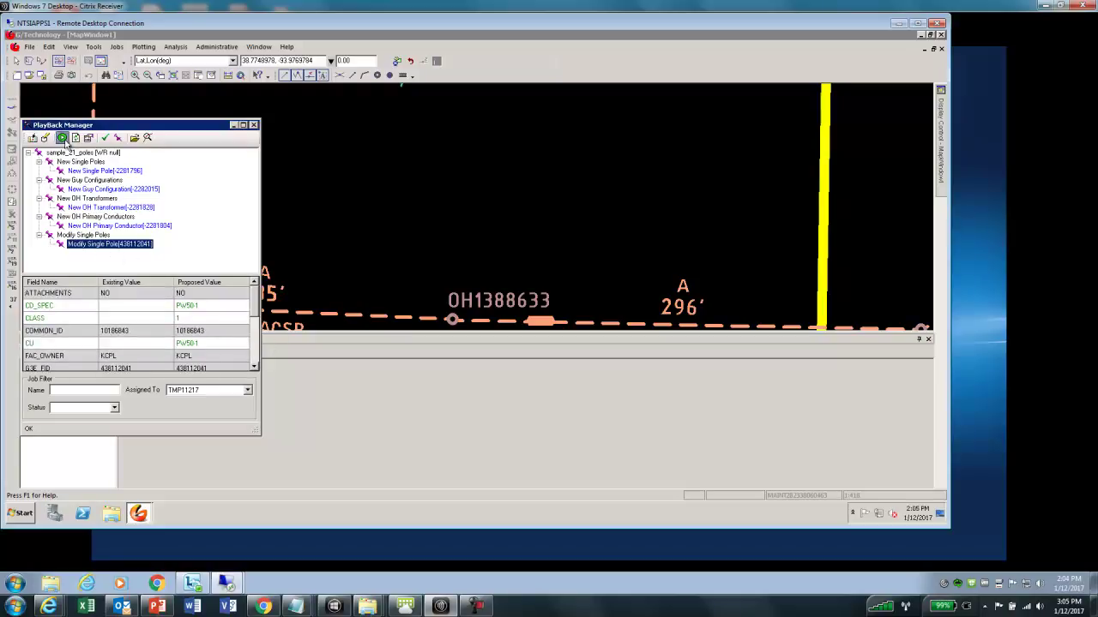
left_click(63, 138)
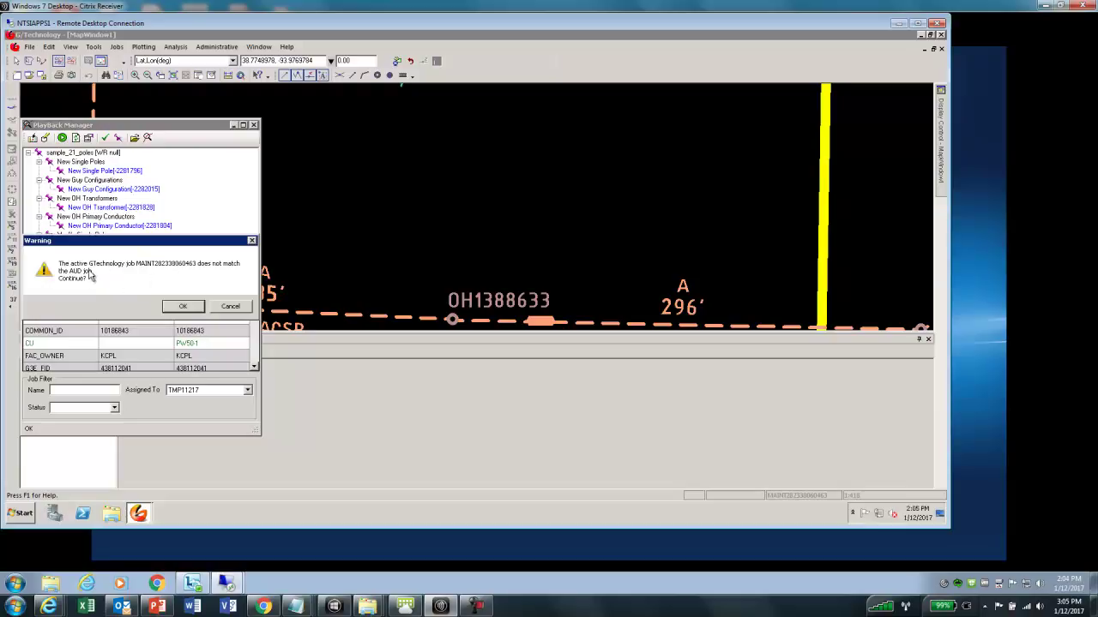
left_click(181, 309)
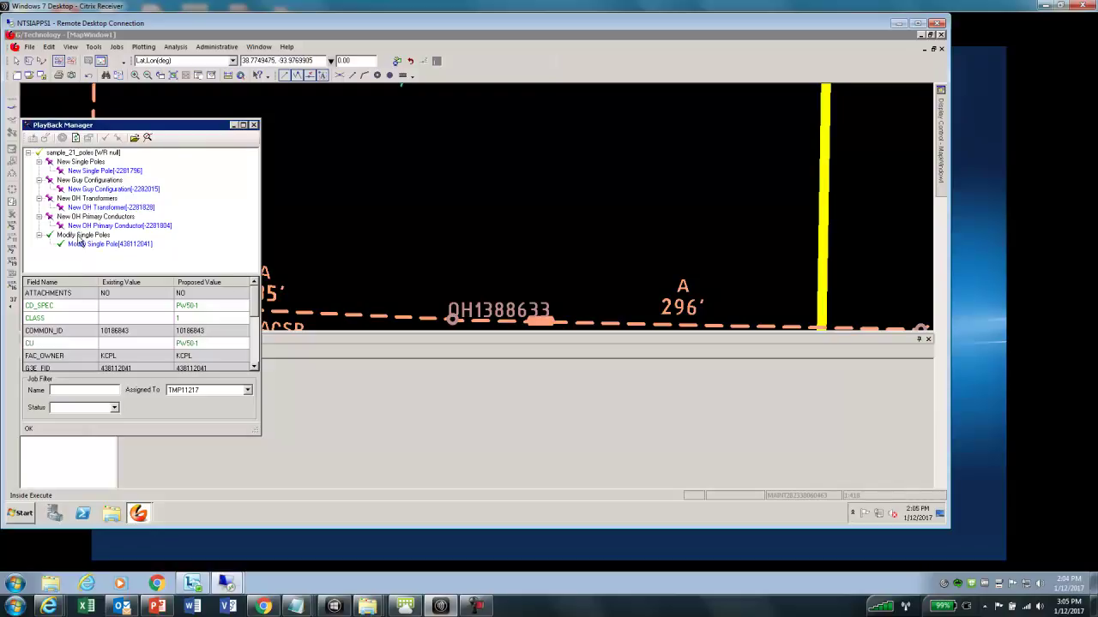
Run playback of the whole sample_21_poles job, accepting the job-mismatch warning.
left_click(72, 152)
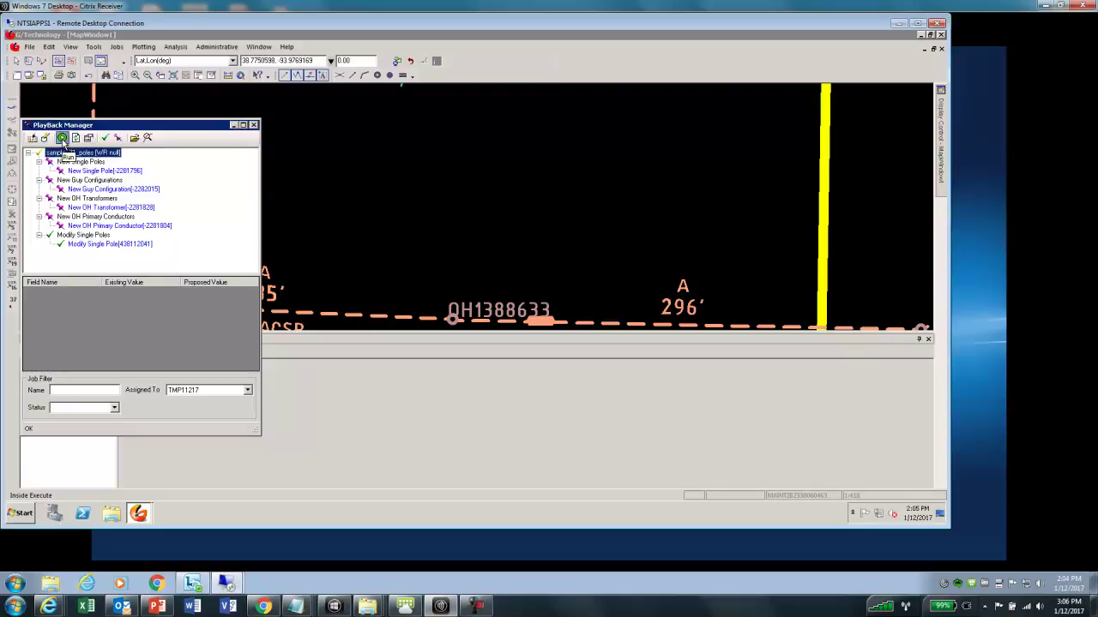
left_click(62, 139)
left_click(184, 307)
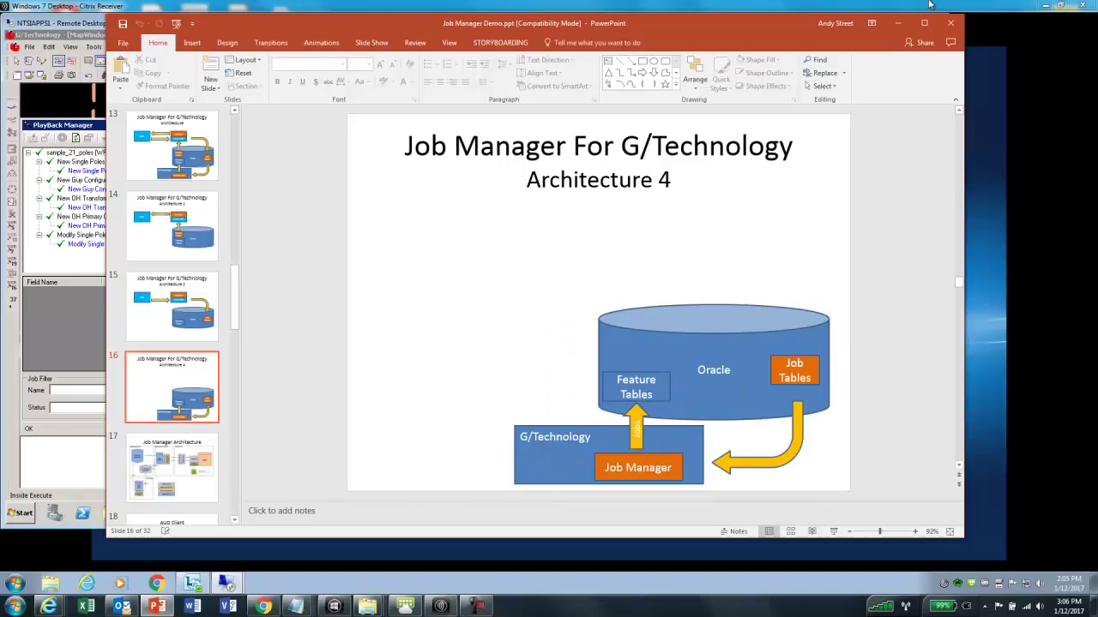
Leave the PowerPoint slideshow and return to the G/Technology map window.
left_click(899, 28)
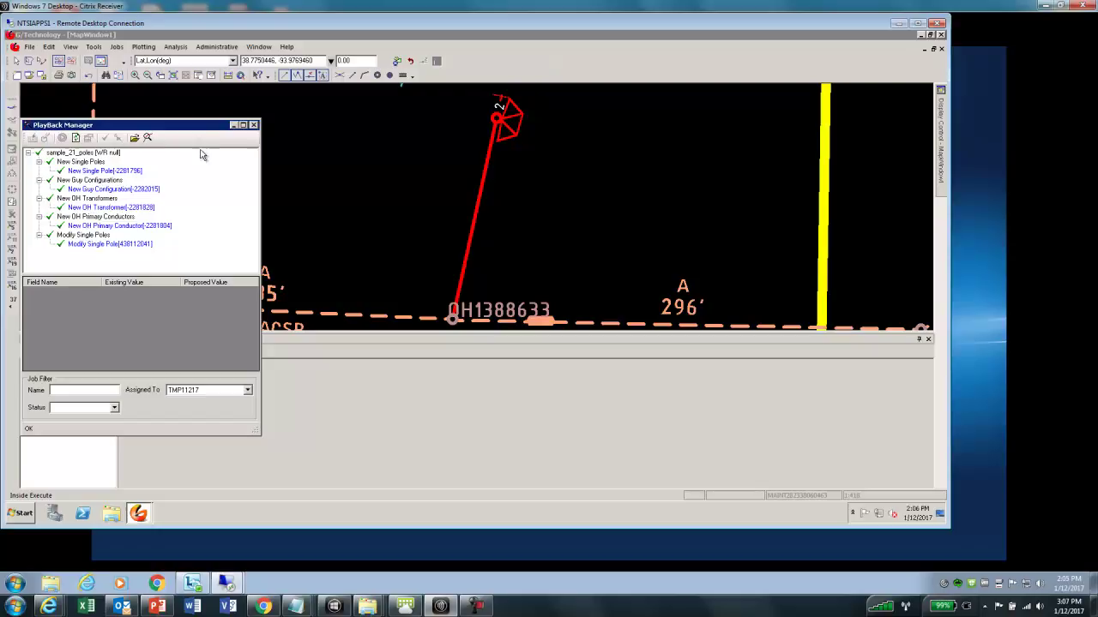
Nudge the PlayBack Manager window slightly, then close it.
left_click_drag(219, 132, 233, 137)
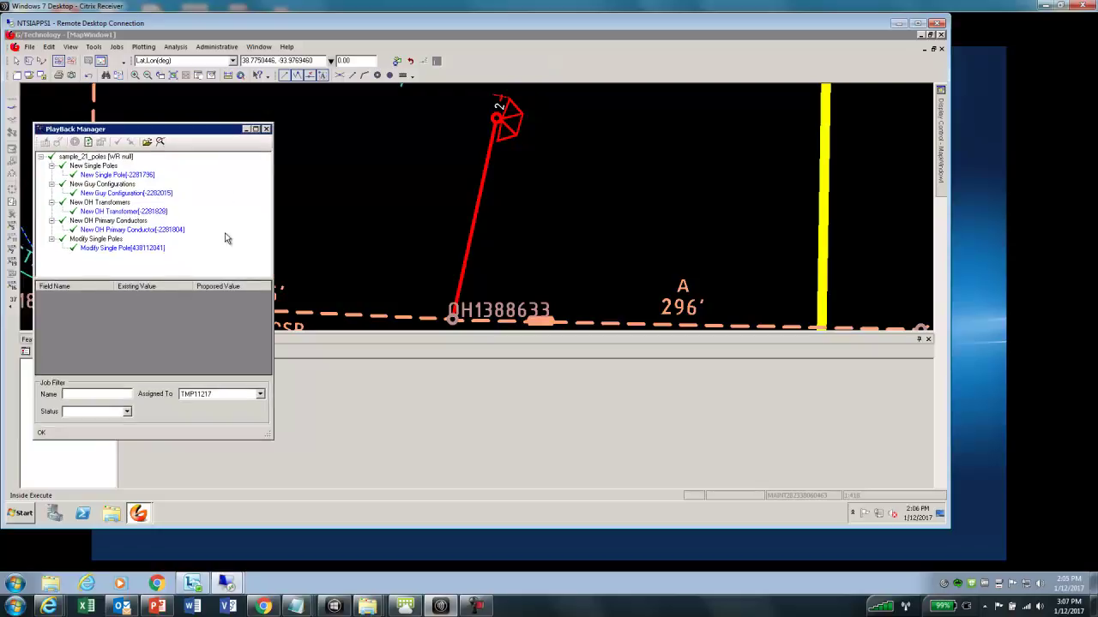
left_click(266, 128)
left_click(93, 46)
mouse_move(128, 137)
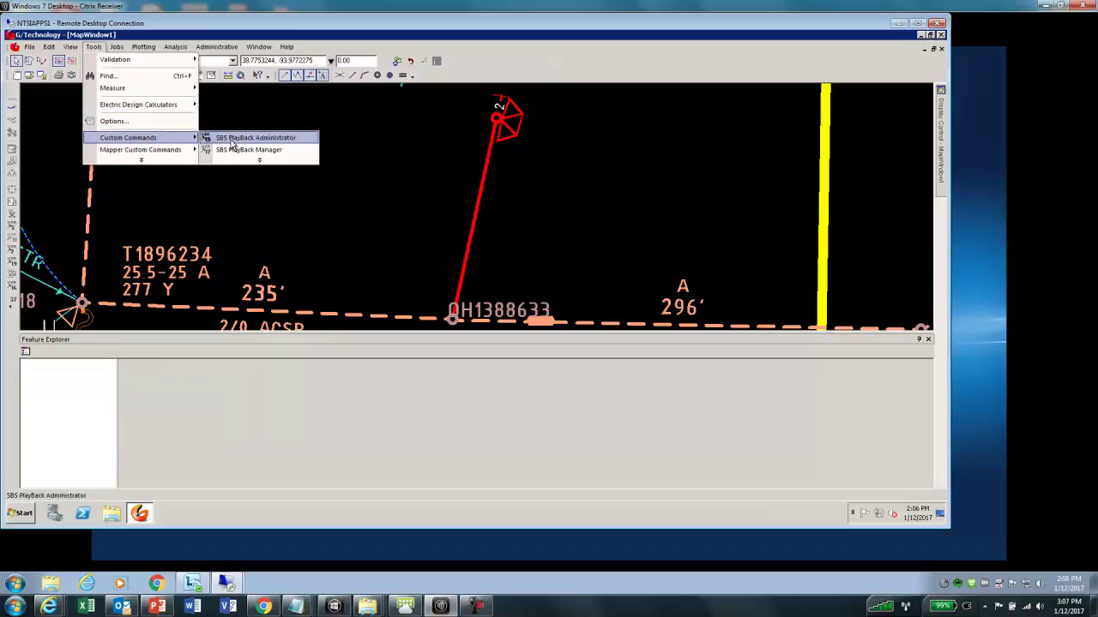
left_click(230, 145)
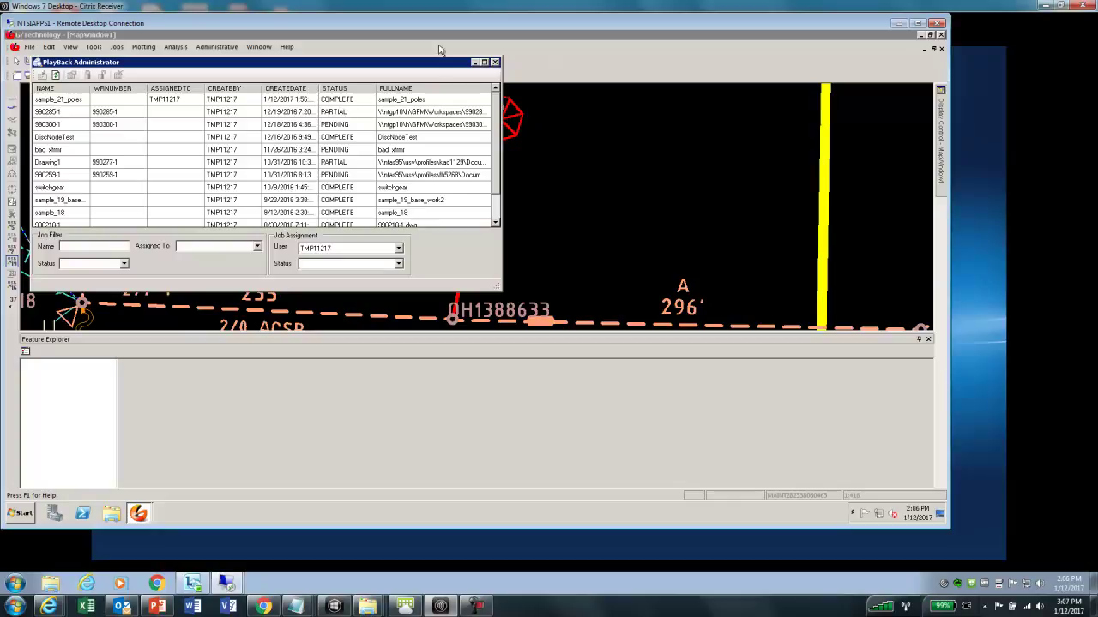
left_click(495, 63)
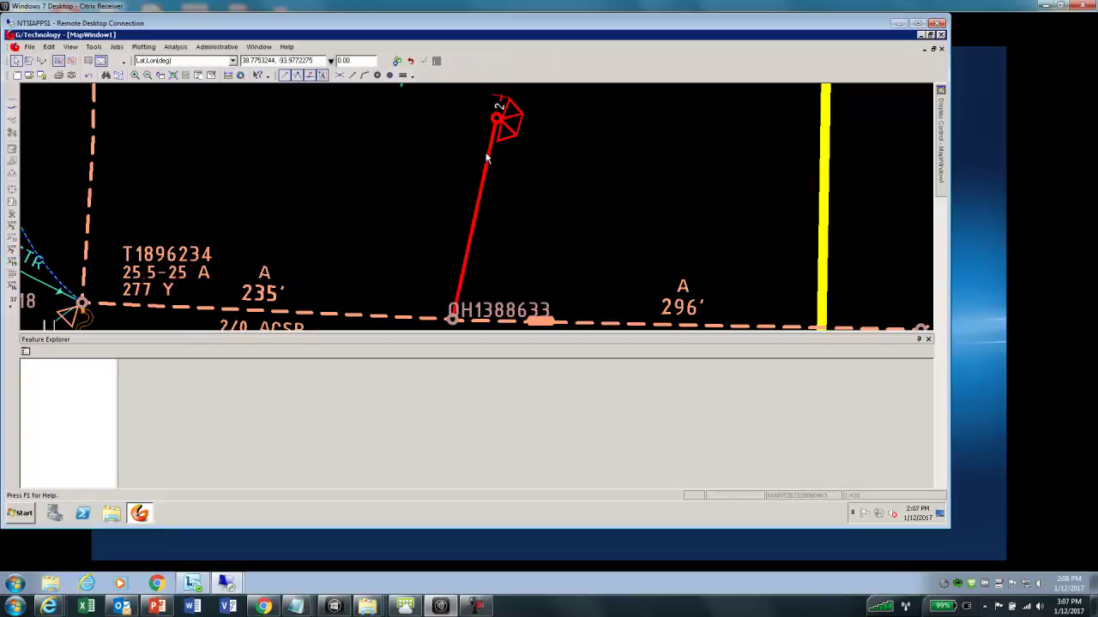